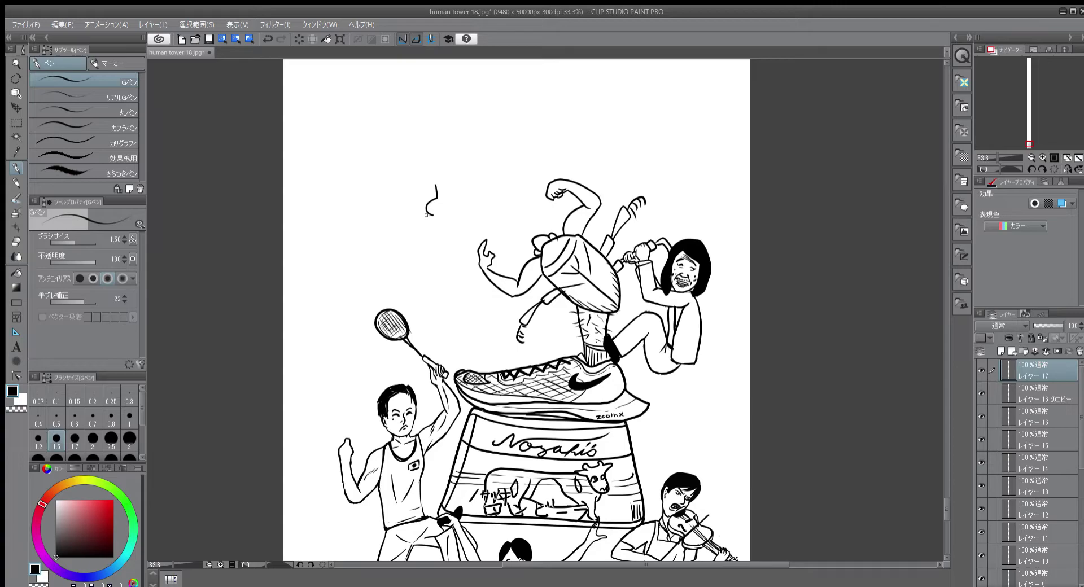
Draw a swirl-shaped head in the empty area beside the flexed arms, with a shaded oval disc on its front.
mouse_move(425, 216)
mouse_down()
mouse_move(434, 248)
mouse_move(460, 244)
mouse_move(487, 225)
mouse_move(464, 208)
mouse_up()
key(ctrl+z)
mouse_move(435, 187)
mouse_down()
mouse_move(473, 203)
mouse_move(473, 222)
mouse_move(490, 222)
mouse_move(469, 237)
mouse_move(475, 204)
mouse_up()
key(e)
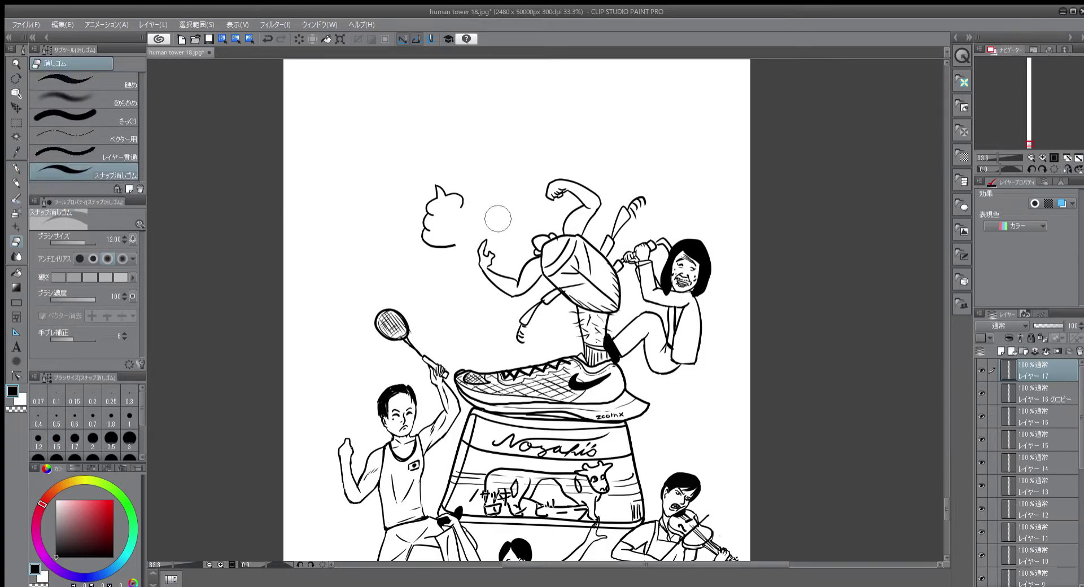
key(p)
mouse_move(463, 201)
mouse_down()
mouse_move(483, 228)
mouse_move(456, 243)
mouse_up()
key(ctrl+z)
mouse_move(479, 215)
mouse_down()
mouse_move(482, 232)
mouse_move(465, 243)
mouse_move(447, 247)
mouse_move(438, 228)
mouse_move(452, 235)
mouse_move(456, 210)
mouse_move(459, 226)
mouse_move(445, 231)
mouse_up()
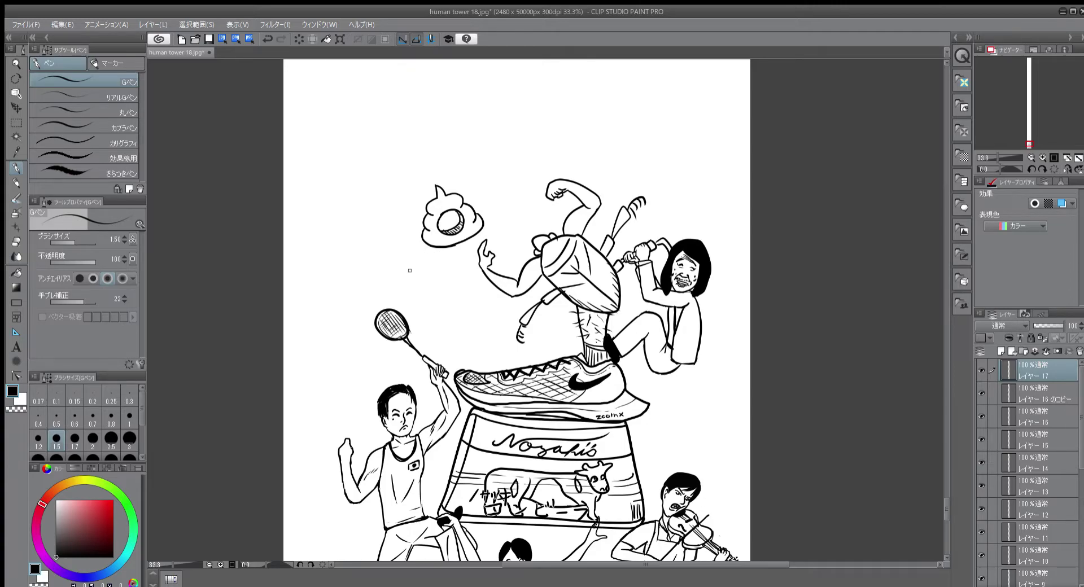
Draw a raised hand with fingers extended below the swirl head, adding a shirt cuff and a cleanly closed forearm sleeve.
mouse_move(418, 276)
mouse_down()
mouse_move(419, 242)
mouse_move(406, 274)
mouse_up()
mouse_move(407, 281)
mouse_down()
mouse_move(420, 278)
mouse_move(400, 297)
mouse_move(422, 293)
mouse_move(419, 305)
mouse_move(402, 304)
mouse_move(417, 304)
mouse_up()
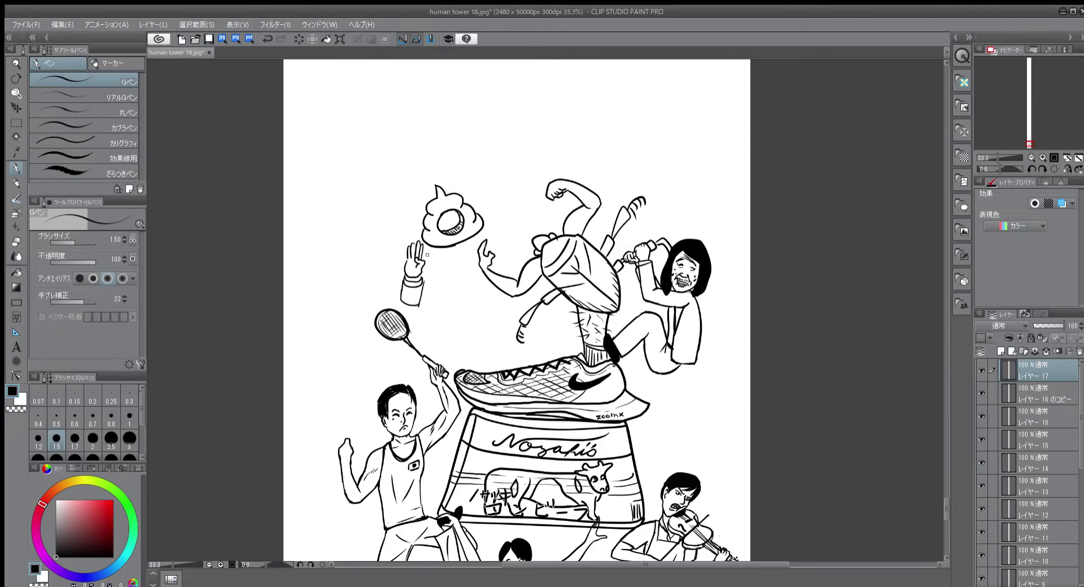
mouse_move(429, 245)
mouse_down()
mouse_move(401, 274)
mouse_move(401, 302)
mouse_move(417, 304)
mouse_move(423, 283)
mouse_move(402, 306)
mouse_up()
key(e)
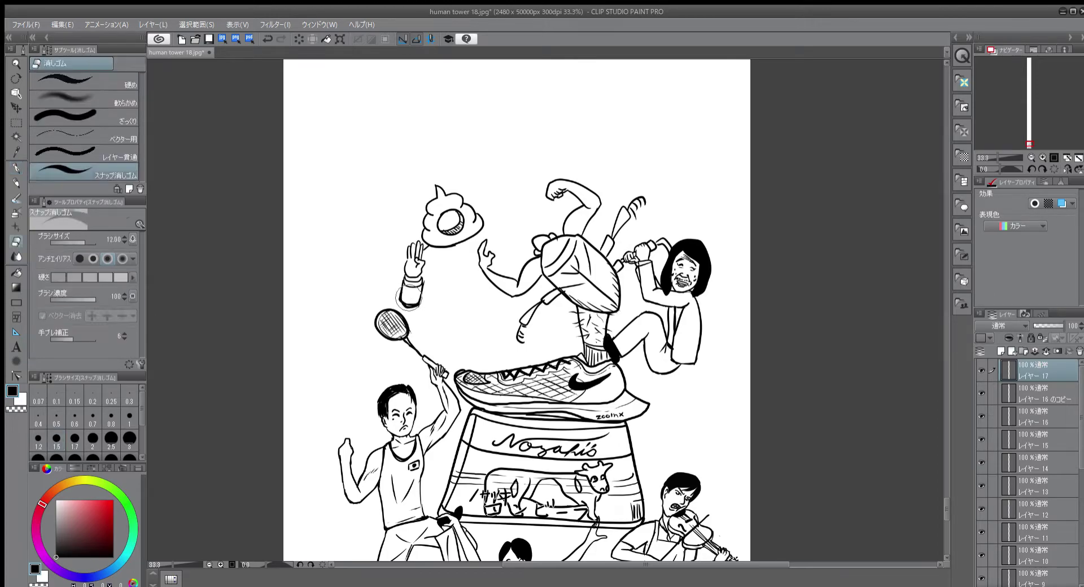
drag(404, 306, 416, 301)
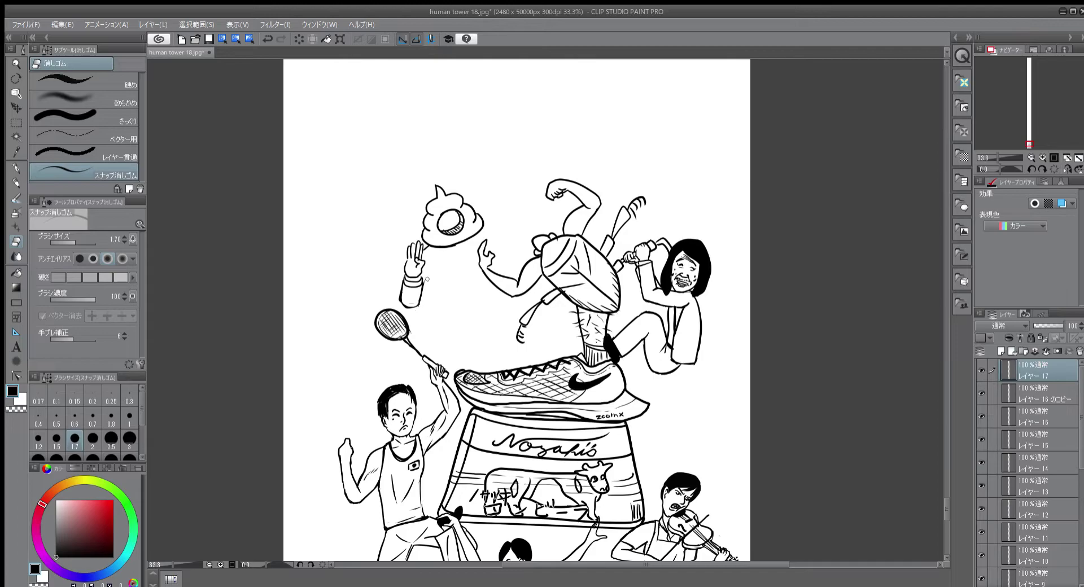
key(p)
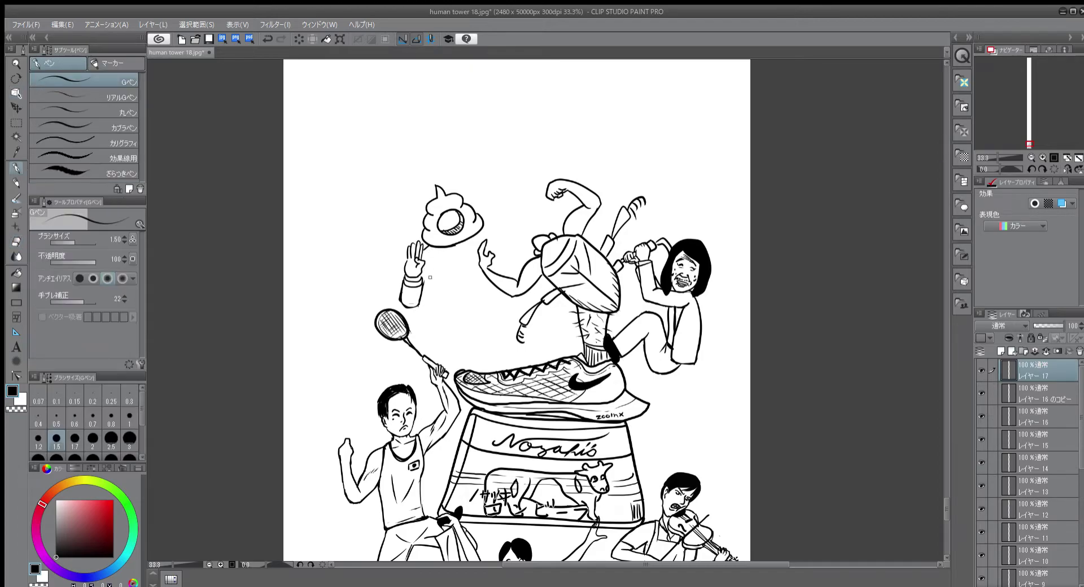
drag(418, 303, 403, 305)
Outline the suit jacket under the swirl head with its front edge, hem, collar and lapels.
mouse_move(429, 261)
mouse_down()
mouse_move(420, 302)
mouse_move(434, 285)
mouse_move(439, 335)
mouse_move(493, 309)
mouse_up()
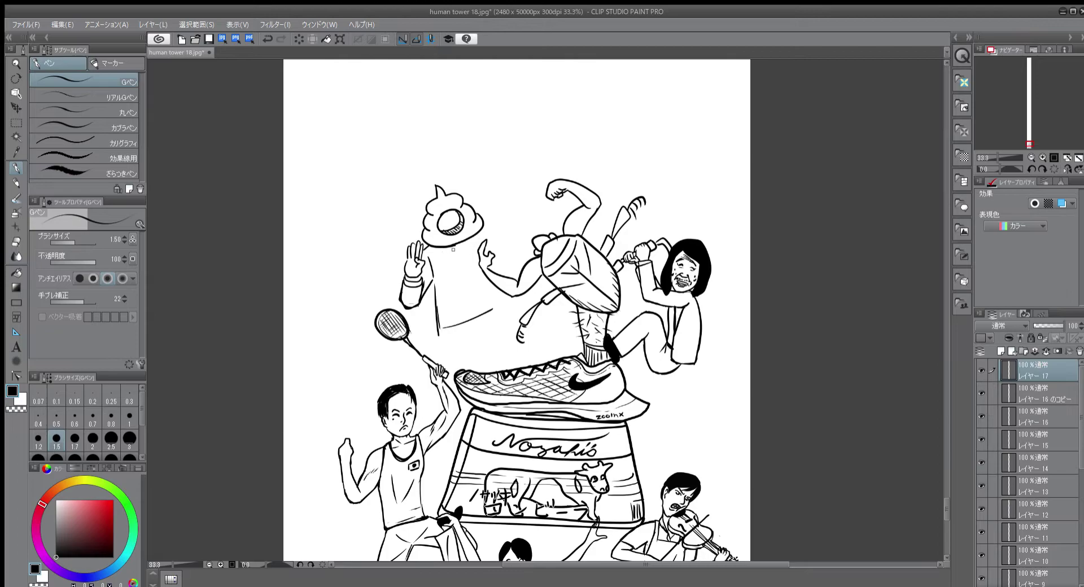
drag(455, 249, 474, 302)
drag(438, 246, 478, 311)
key(ctrl+z)
key(ctrl+z)
drag(438, 247, 473, 296)
drag(463, 249, 477, 294)
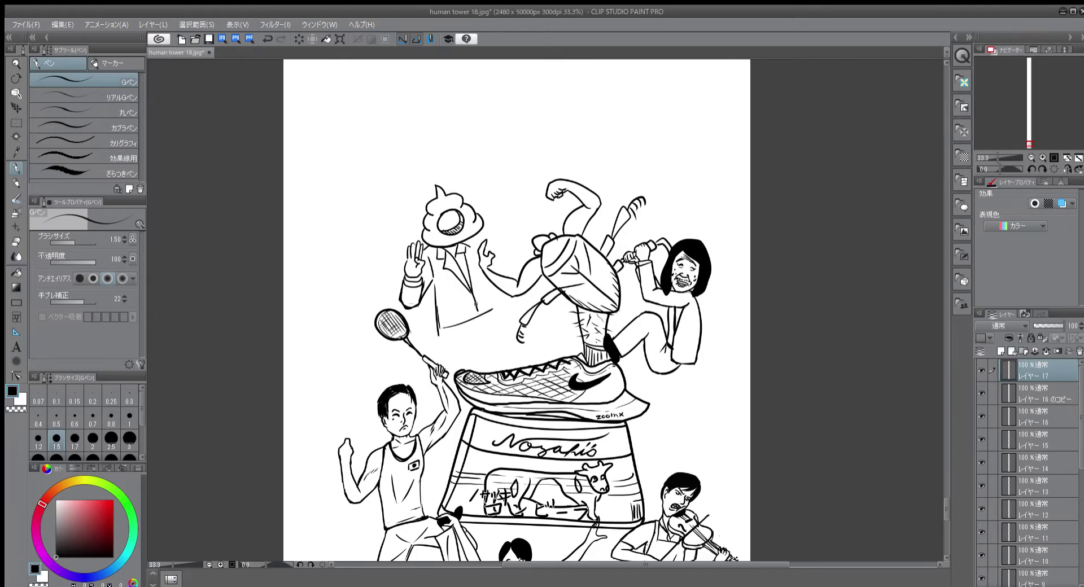
drag(437, 328, 456, 324)
Refine the jacket by strengthening its side, hem and front opening and erasing the line overshooting the lower corner.
scroll(463, 319, down, 4)
scroll(463, 319, up, 4)
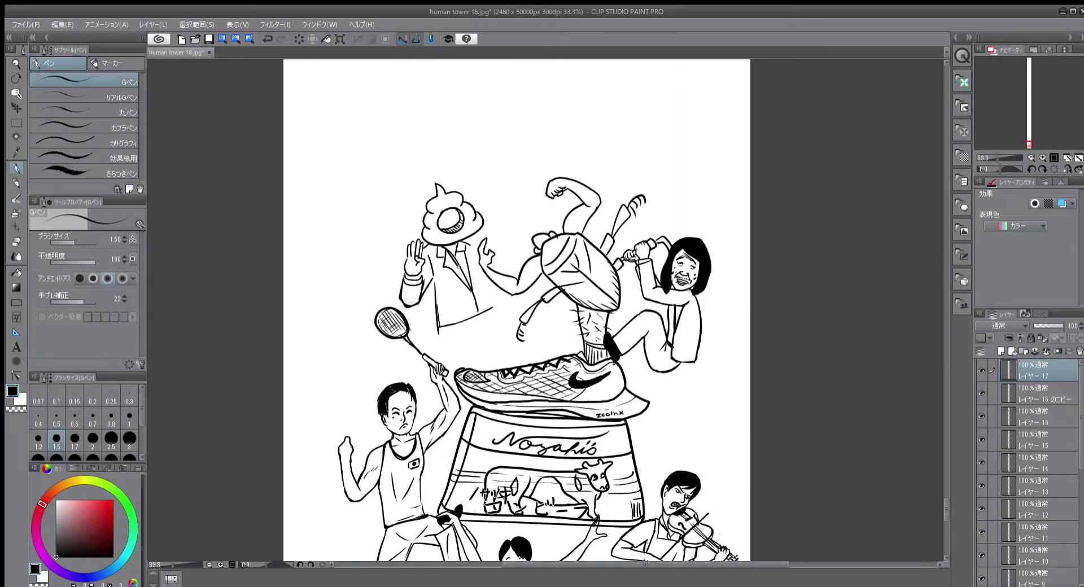
scroll(457, 232, up, 1)
drag(422, 311, 435, 256)
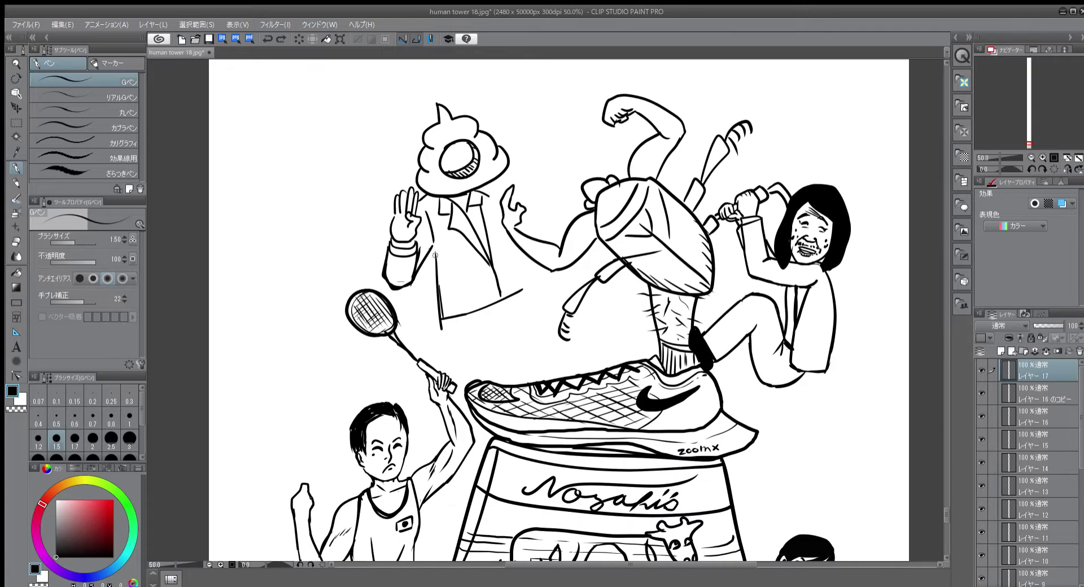
key(e)
drag(440, 322, 442, 330)
key(p)
mouse_move(433, 244)
mouse_down()
mouse_move(437, 315)
mouse_move(455, 318)
mouse_up()
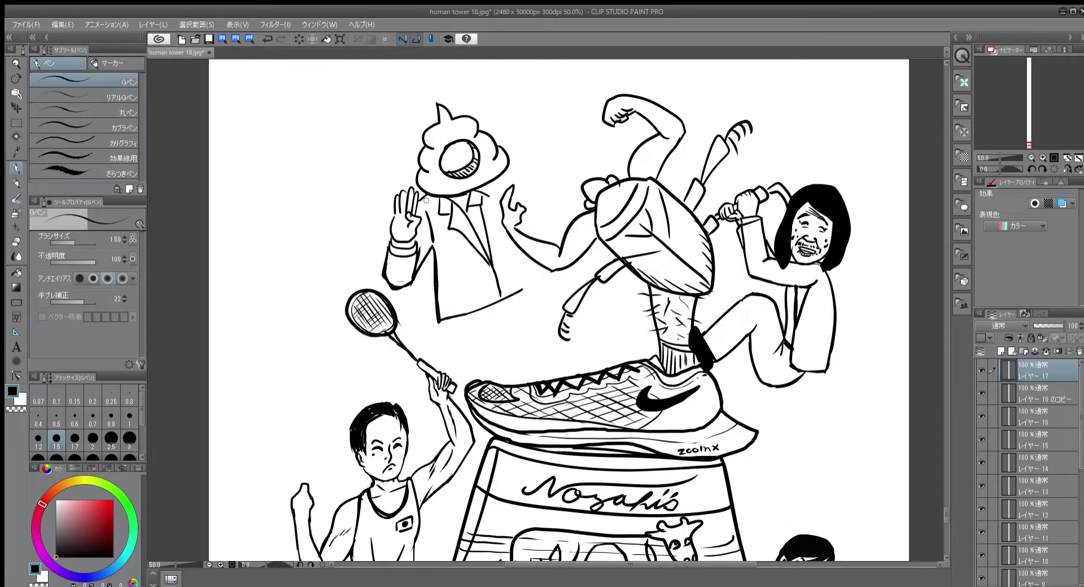
drag(400, 220, 403, 233)
drag(459, 205, 502, 300)
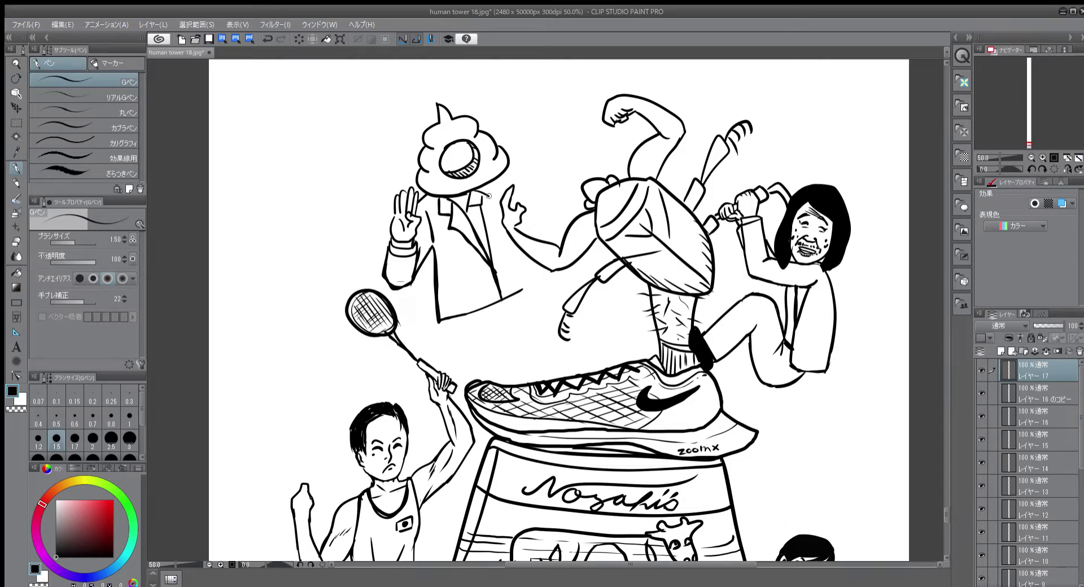
Draw the shirt front inside the lapels and add a necktie filled in solid black.
drag(490, 185, 499, 288)
drag(472, 207, 489, 264)
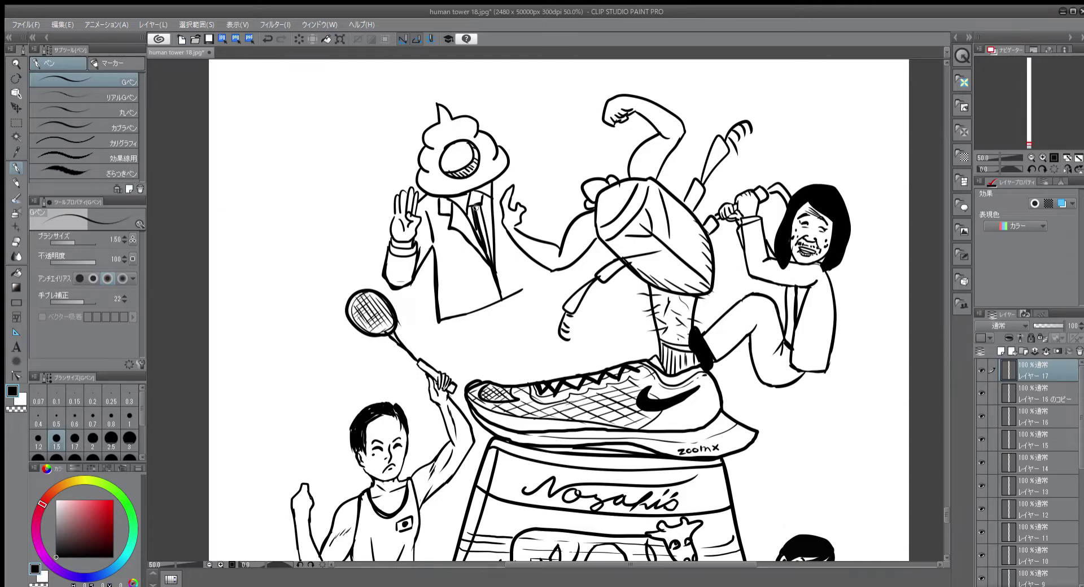
mouse_move(479, 218)
mouse_down()
mouse_move(490, 259)
mouse_move(478, 207)
mouse_move(488, 259)
mouse_move(475, 222)
mouse_up()
mouse_move(475, 193)
mouse_down()
mouse_move(471, 203)
mouse_move(474, 191)
mouse_up()
Draw the other half of the jacket with its shoulder, side edge and bent sleeve beside the headless figure.
drag(509, 164, 531, 172)
drag(519, 179, 538, 287)
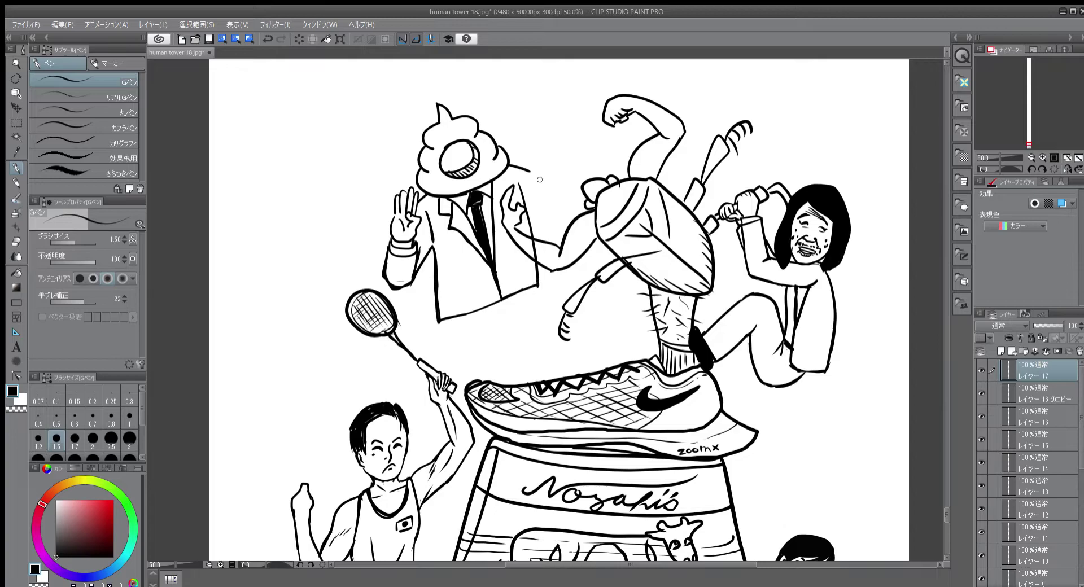
mouse_move(532, 169)
mouse_down()
mouse_move(567, 232)
mouse_move(541, 244)
mouse_move(544, 282)
mouse_up()
mouse_move(570, 238)
mouse_down()
mouse_move(564, 299)
mouse_move(520, 264)
mouse_move(541, 293)
mouse_move(554, 380)
mouse_up()
Draw the upper trouser legs below the jacket with a centre seam and crotch creases, cleaning up the seam.
drag(446, 322, 464, 402)
mouse_move(501, 304)
mouse_down()
mouse_move(504, 340)
mouse_move(530, 331)
mouse_move(509, 343)
mouse_move(508, 334)
mouse_move(518, 400)
mouse_up()
key(e)
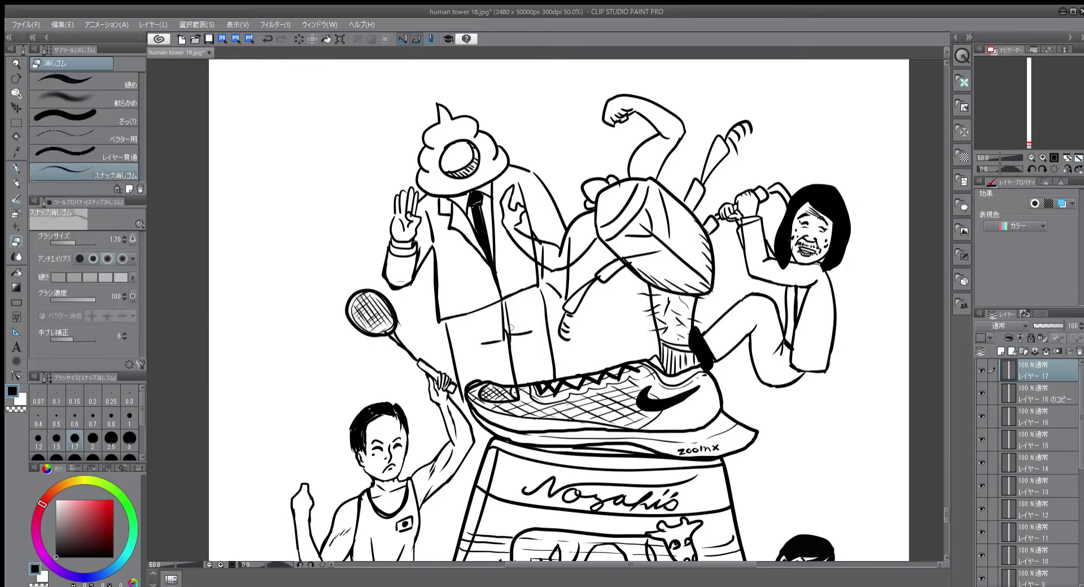
mouse_move(504, 332)
mouse_down()
mouse_move(505, 304)
mouse_move(526, 320)
mouse_move(516, 333)
mouse_move(498, 304)
mouse_move(509, 342)
mouse_up()
key(p)
drag(507, 300, 509, 345)
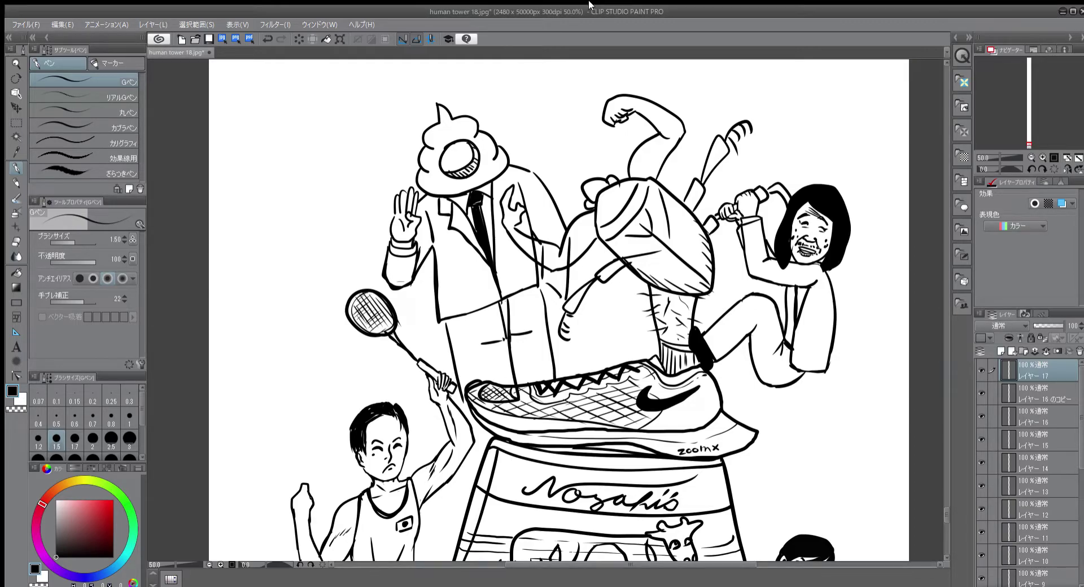
Extend the trouser legs down across the sneaker and the can, and rough in the shoes.
scroll(548, 225, down, 1)
drag(494, 317, 502, 215)
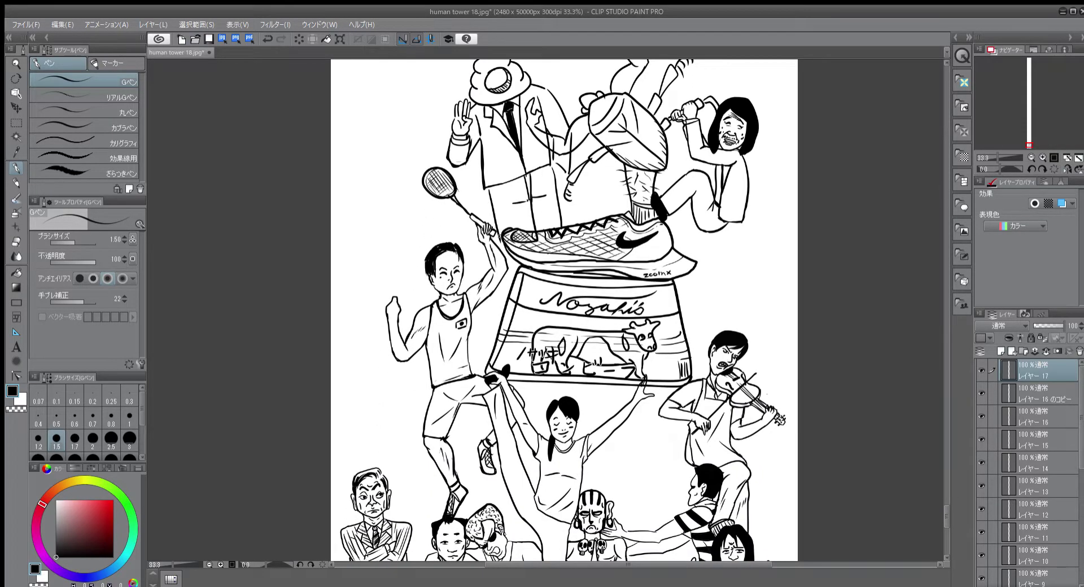
mouse_move(508, 275)
mouse_down()
mouse_move(520, 311)
mouse_move(542, 305)
mouse_up()
drag(563, 223, 563, 295)
key(ctrl+z)
drag(564, 241, 569, 287)
drag(534, 233, 547, 282)
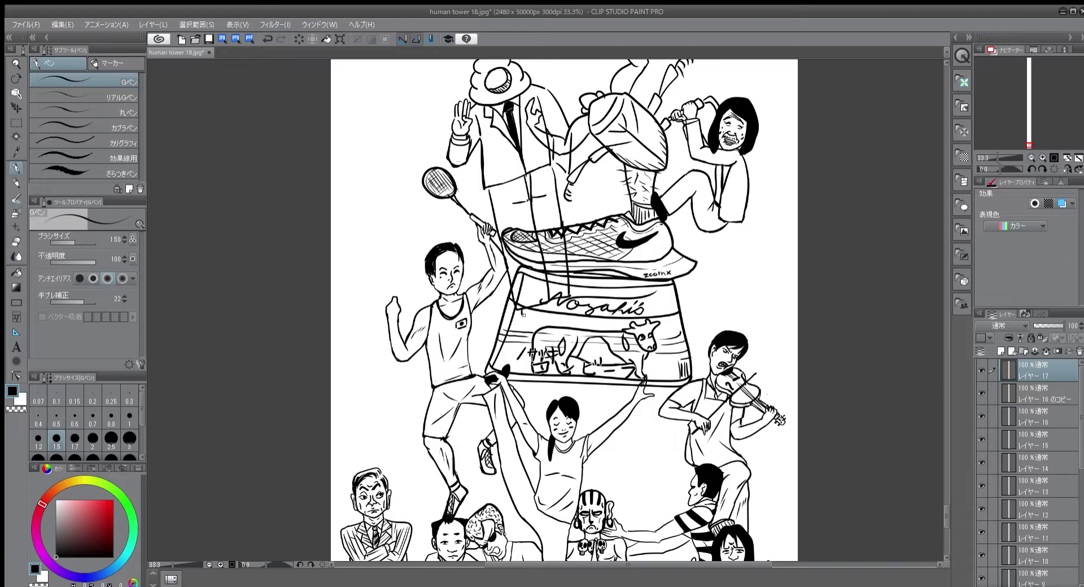
drag(559, 310, 529, 318)
key(ctrl+z)
Set the eraser size to 7 and erase the suit's bent sleeve and the stray lines beside the jacket hem.
drag(564, 178, 559, 272)
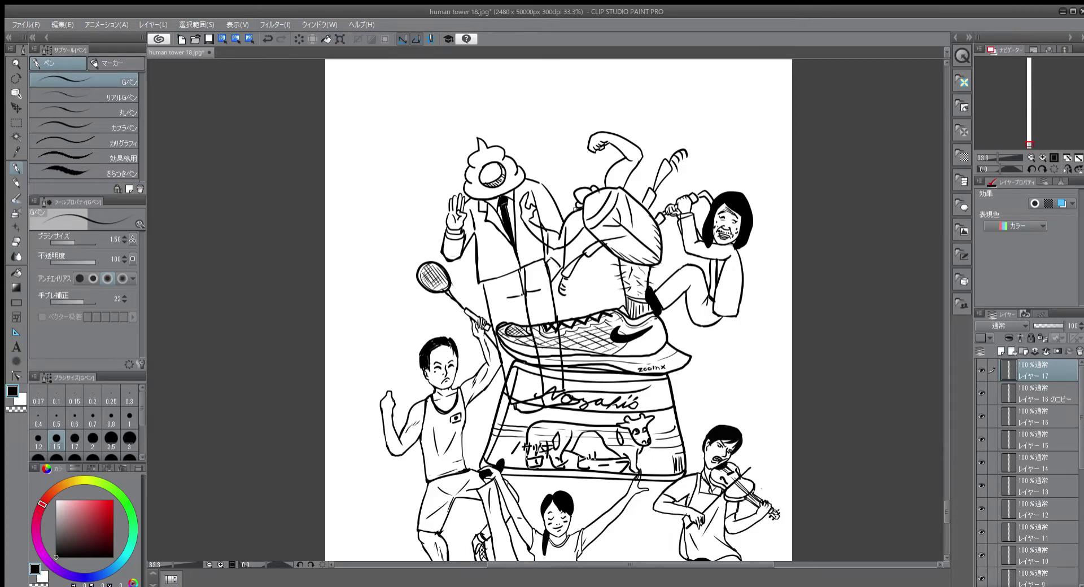
scroll(548, 213, up, 2)
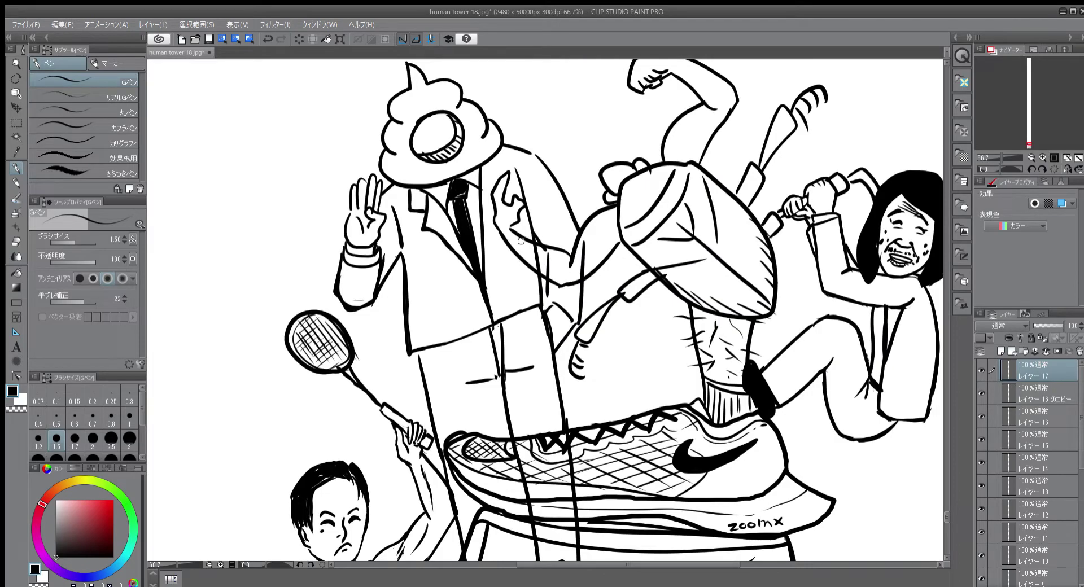
key(e)
key(])
key(])
key(])
key(])
key(])
key(])
key(])
mouse_move(567, 328)
mouse_down()
mouse_move(556, 307)
mouse_move(562, 359)
mouse_up()
mouse_move(580, 313)
mouse_down()
mouse_move(581, 287)
mouse_move(557, 303)
mouse_move(573, 225)
mouse_move(537, 135)
mouse_move(548, 220)
mouse_up()
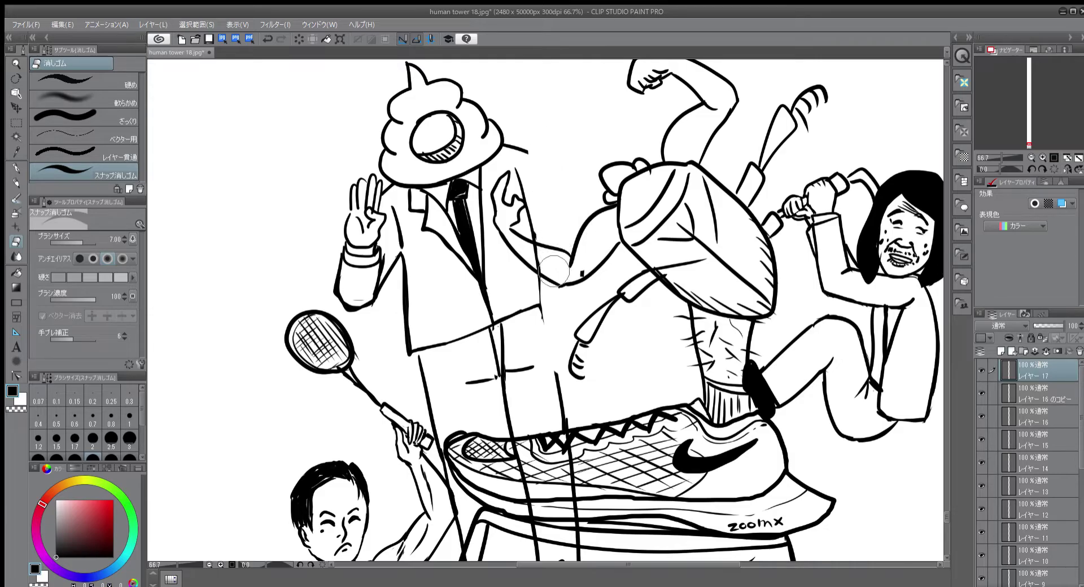
Redraw the suit's bent arm more narrowly, with the hand tucked into the trouser pocket and folds at the elbow.
key(p)
mouse_move(527, 150)
mouse_down()
mouse_move(550, 170)
mouse_move(579, 270)
mouse_up()
mouse_move(531, 247)
mouse_down()
mouse_move(548, 275)
mouse_move(540, 299)
mouse_move(576, 279)
mouse_move(555, 273)
mouse_move(580, 275)
mouse_move(556, 355)
mouse_up()
mouse_move(540, 309)
mouse_down()
mouse_move(555, 375)
mouse_move(540, 303)
mouse_move(560, 345)
mouse_up()
drag(560, 340, 551, 353)
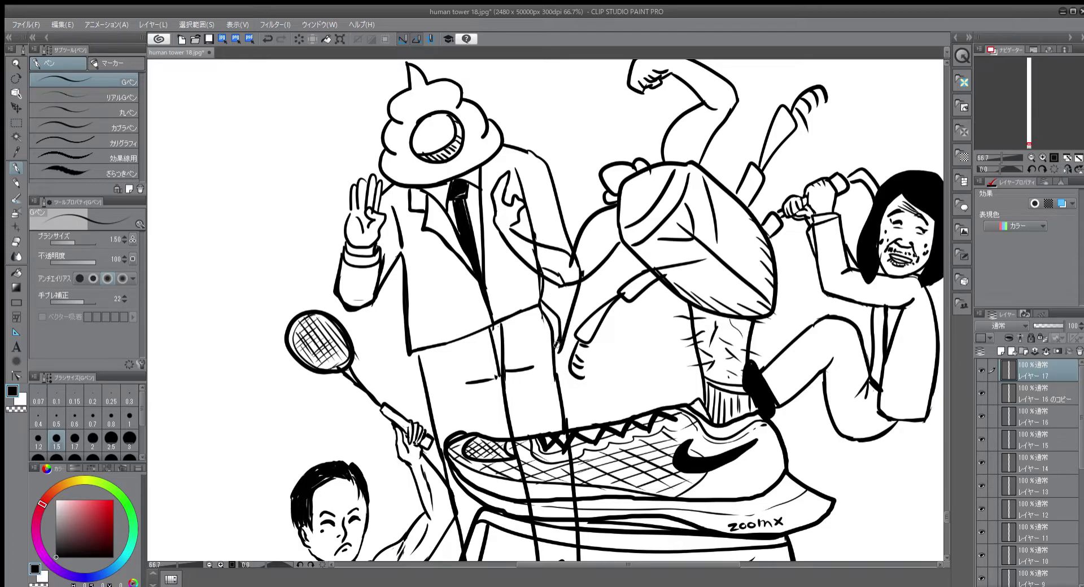
key(e)
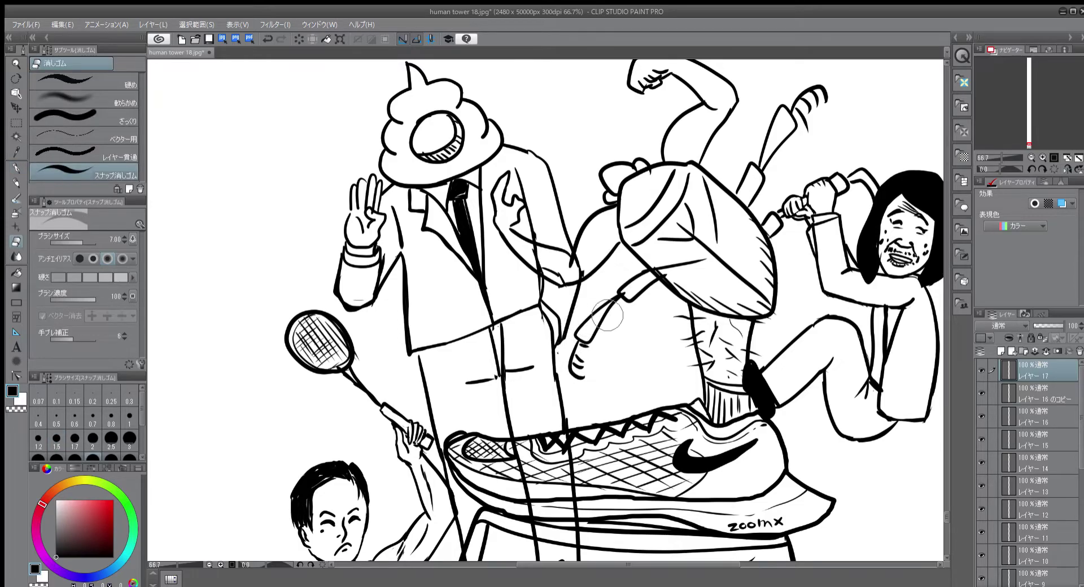
key(p)
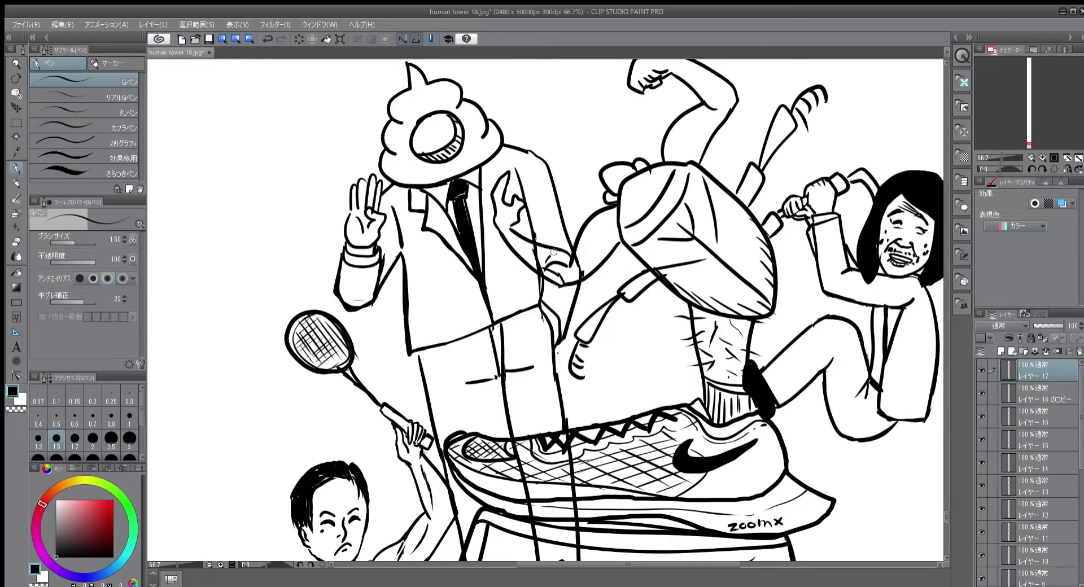
Add flap pockets to both sides of the jacket, plus fold lines at the trouser pocket, armpit and shoulder.
drag(534, 320, 541, 354)
mouse_move(413, 302)
mouse_down()
mouse_move(439, 302)
mouse_move(413, 307)
mouse_move(414, 335)
mouse_up()
drag(415, 335, 437, 334)
drag(524, 272, 535, 274)
mouse_move(529, 275)
mouse_down()
mouse_move(531, 300)
mouse_move(540, 298)
mouse_up()
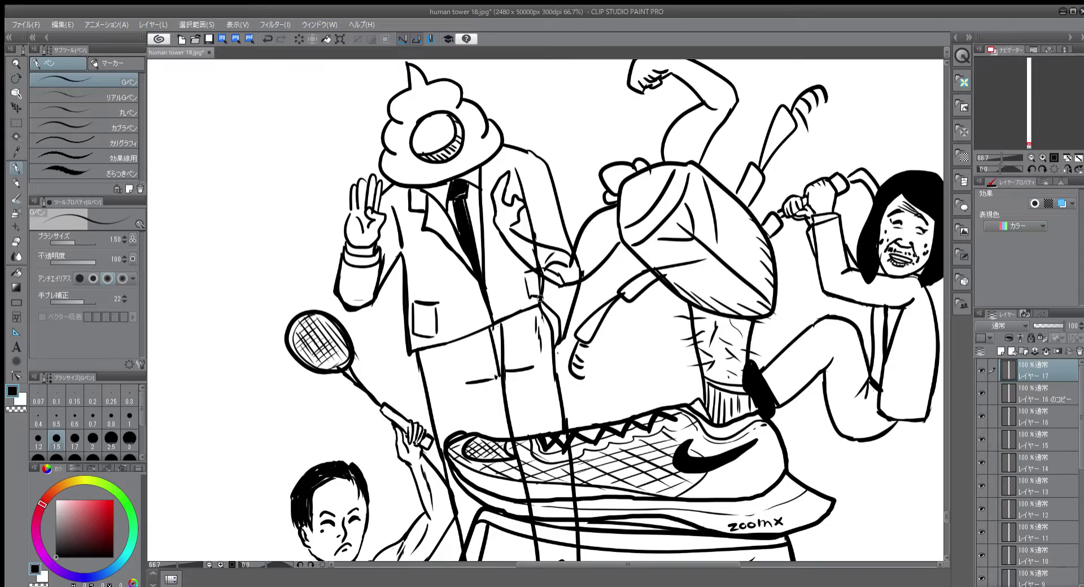
drag(529, 163, 526, 203)
drag(526, 151, 548, 169)
Transform the suited figure's layer, moving it upward so the feet stand on top of the sneaker.
scroll(545, 172, down, 2)
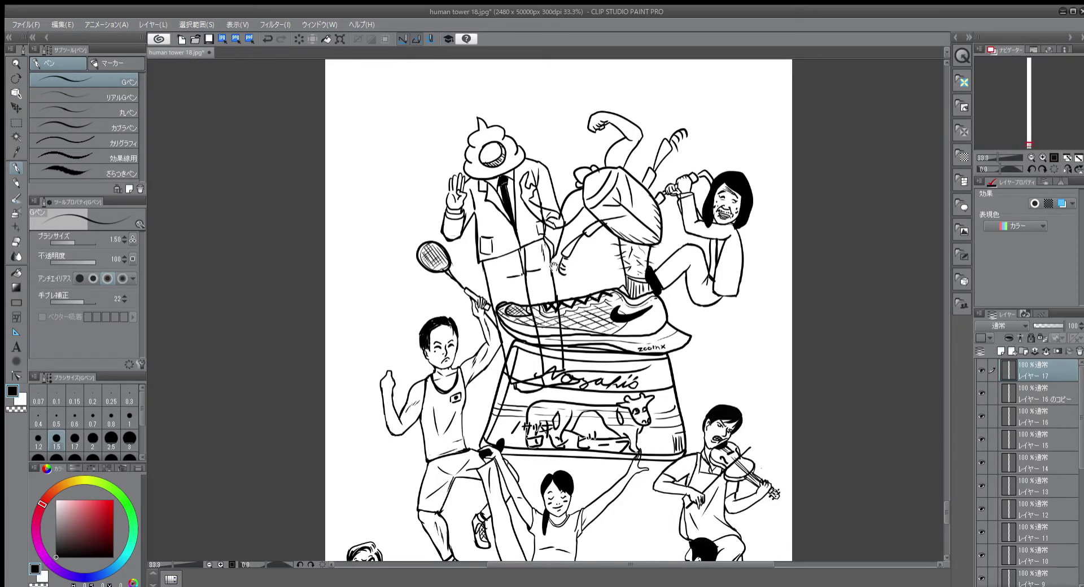
drag(554, 267, 540, 345)
click(340, 39)
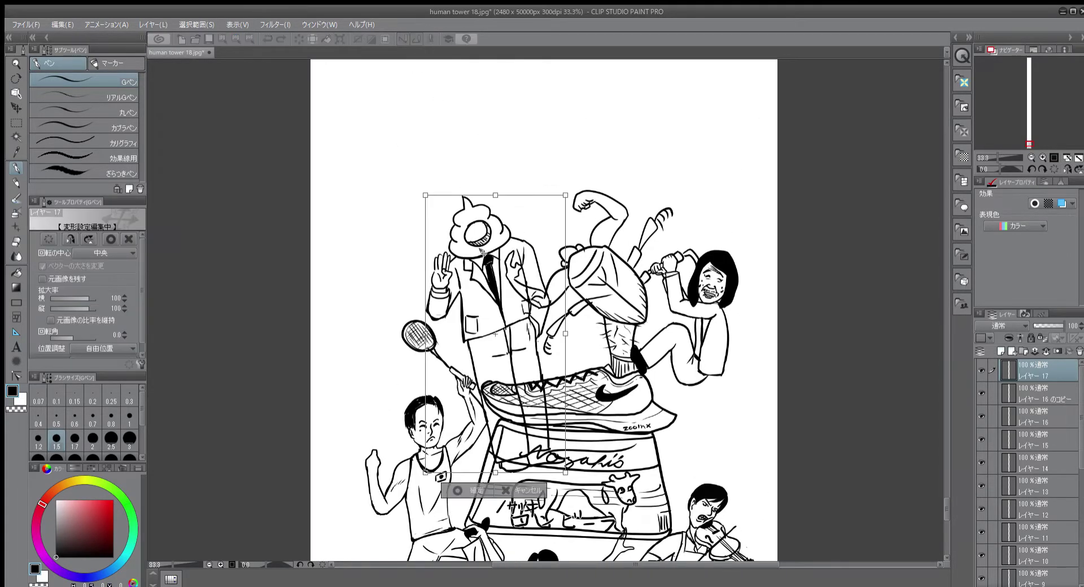
drag(485, 255, 487, 168)
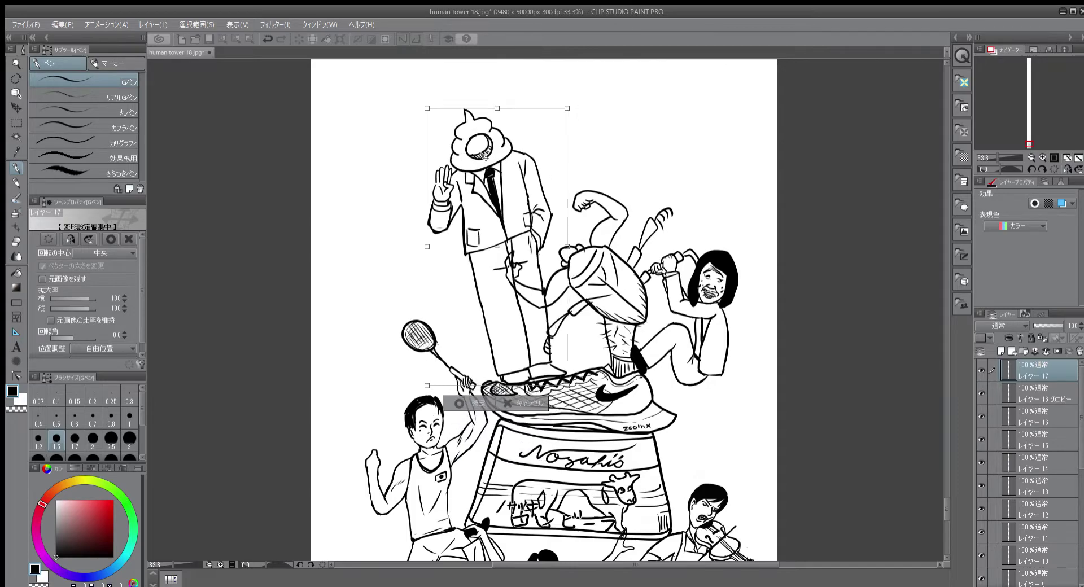
scroll(486, 158, down, 1)
drag(558, 111, 570, 116)
drag(475, 203, 474, 203)
key(Return)
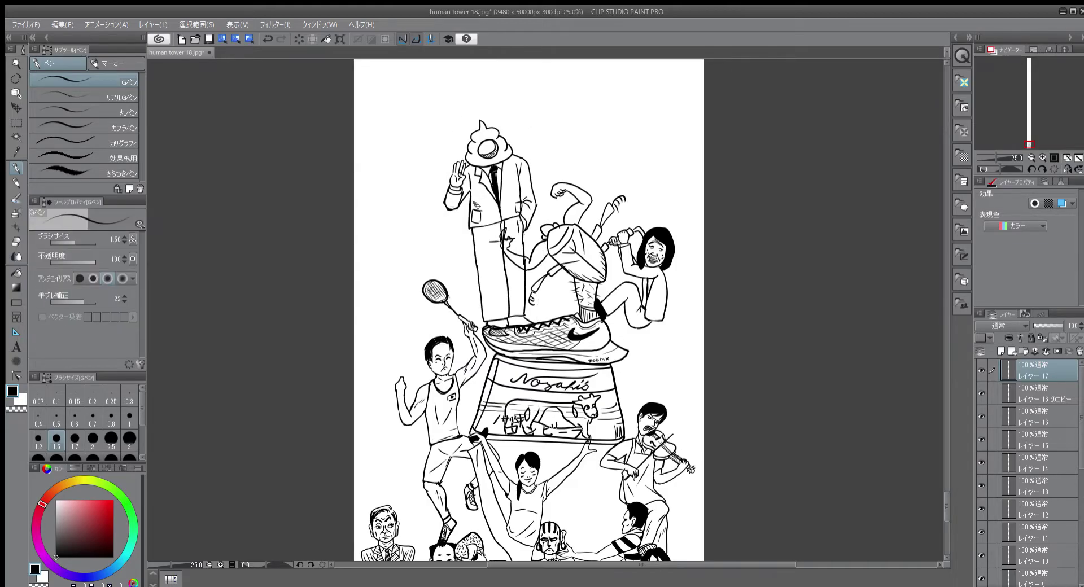
Draw the suited figure's shoes on the toe of the sneaker and fill them solid black.
scroll(477, 205, up, 3)
mouse_move(445, 344)
mouse_down()
mouse_move(428, 307)
mouse_move(409, 403)
mouse_up()
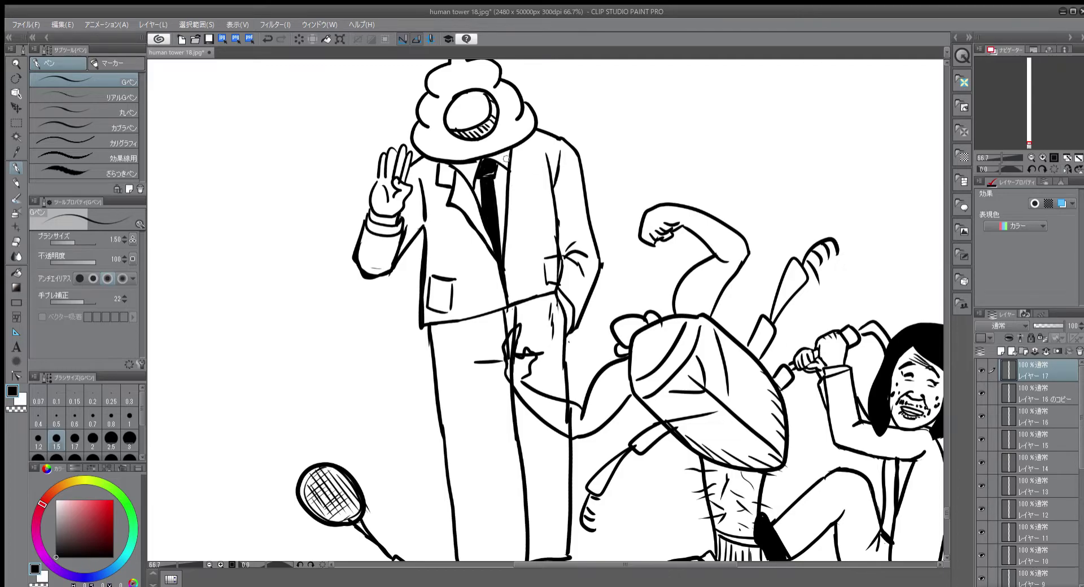
mouse_move(479, 163)
mouse_down()
mouse_move(483, 308)
mouse_move(491, 260)
mouse_move(508, 282)
mouse_up()
scroll(508, 281, down, 6)
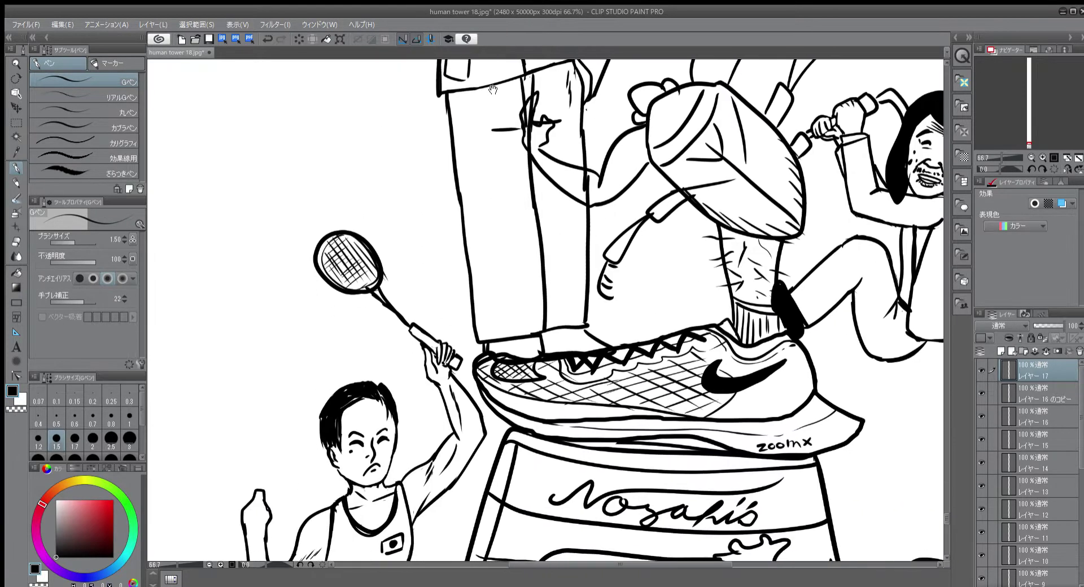
drag(496, 356, 536, 359)
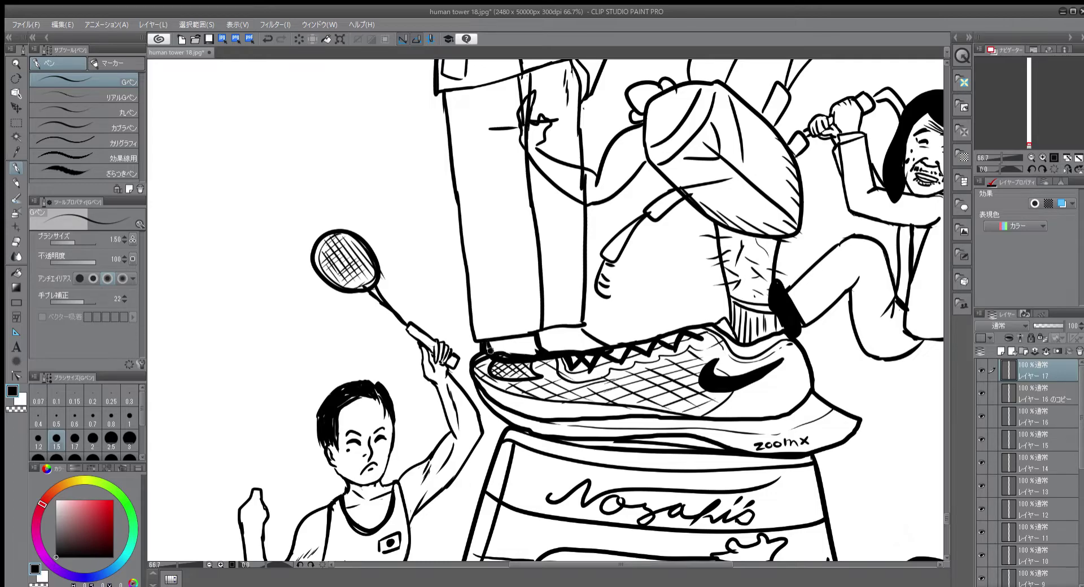
mouse_move(486, 348)
mouse_down()
mouse_move(534, 339)
mouse_move(514, 356)
mouse_move(536, 351)
mouse_move(505, 344)
mouse_move(534, 337)
mouse_move(536, 349)
mouse_move(618, 349)
mouse_up()
Add hem lines at the bottom of both trouser legs and a diagonal crease across the thigh.
mouse_move(544, 335)
mouse_down()
mouse_move(561, 354)
mouse_move(551, 350)
mouse_move(618, 347)
mouse_move(553, 333)
mouse_move(593, 342)
mouse_move(582, 329)
mouse_move(551, 340)
mouse_move(582, 346)
mouse_move(582, 314)
mouse_up()
drag(499, 325, 526, 318)
drag(519, 134, 481, 195)
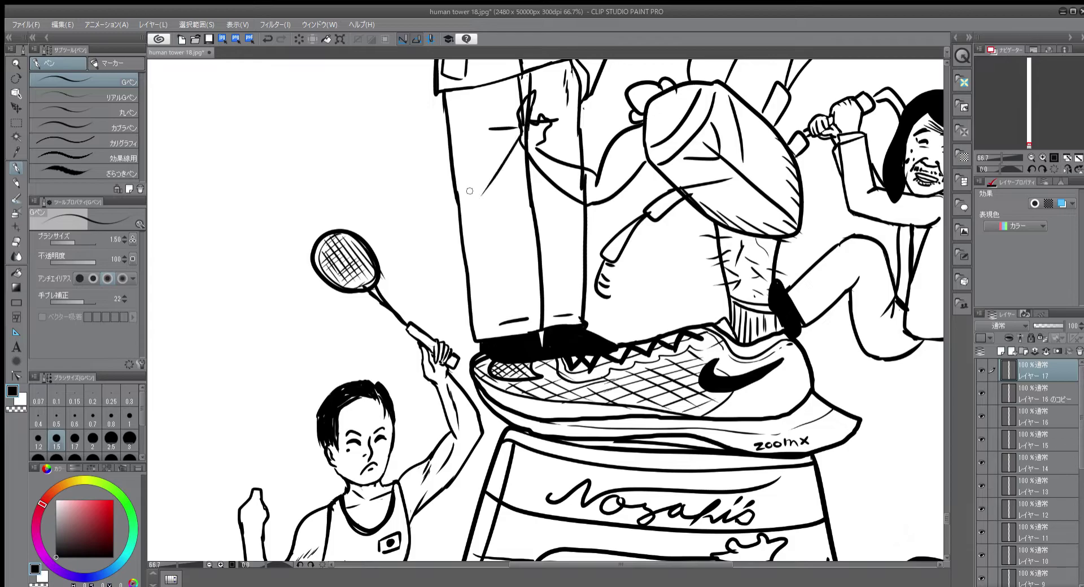
scroll(571, 269, down, 3)
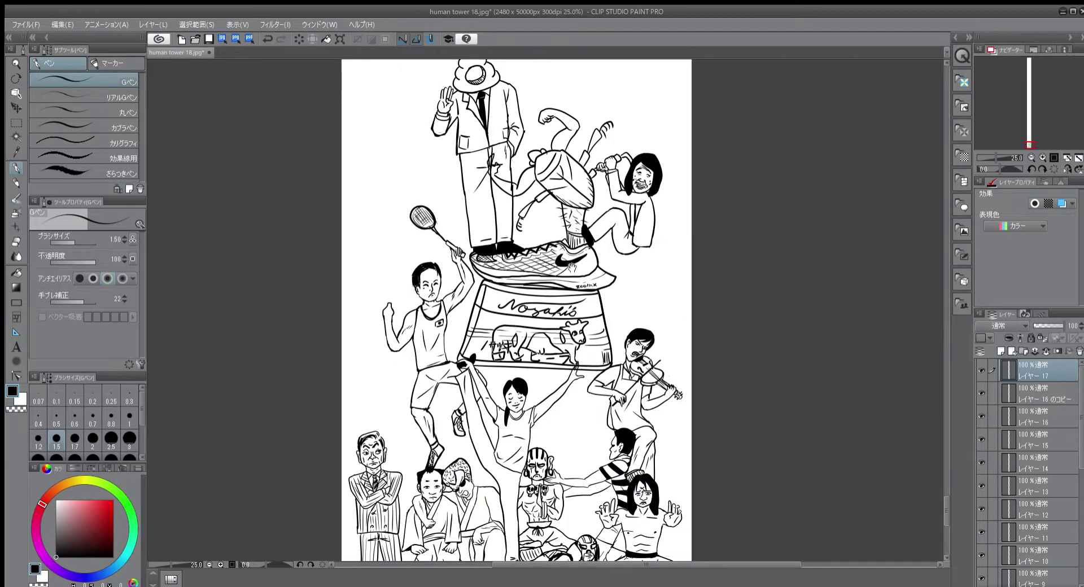
drag(571, 268, 581, 414)
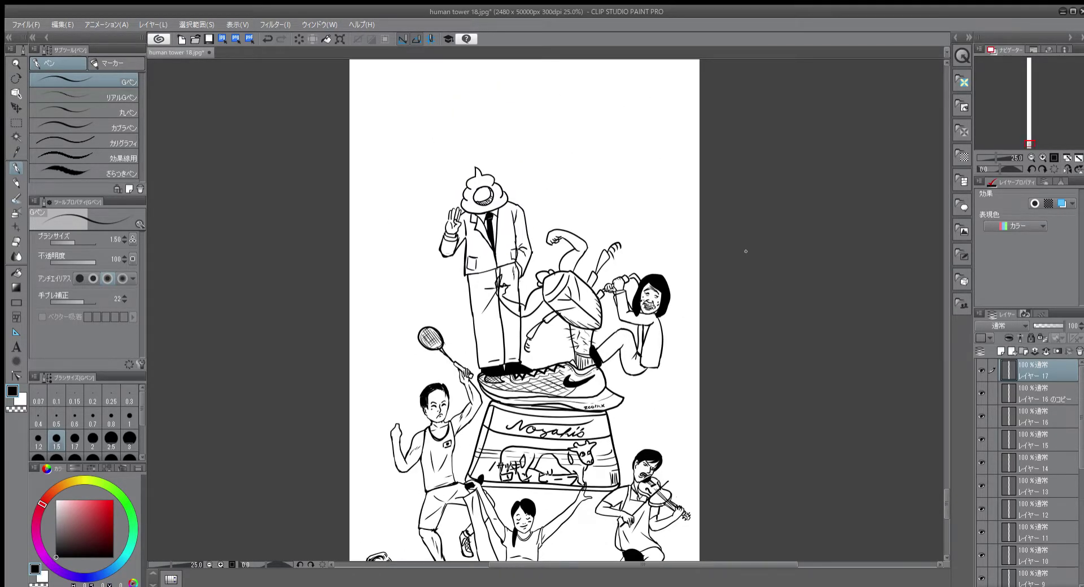